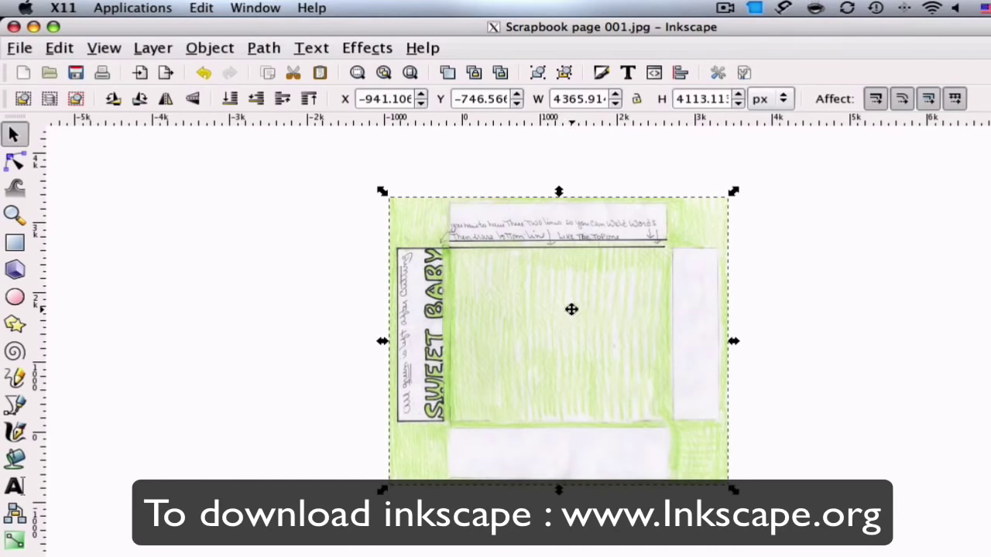
Step: Drag the scanned sketch left of the page to X −4611.70, Y −346.798
drag(570, 310, 283, 281)
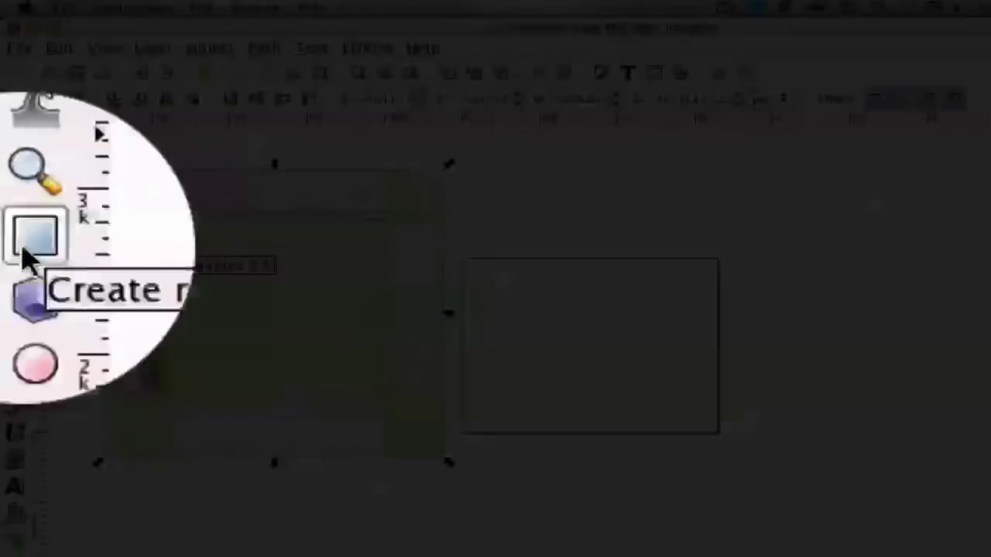
Step: Draw a 3864.42 × 3864.42 px bright green square to the right of the scanned sketch
click(14, 246)
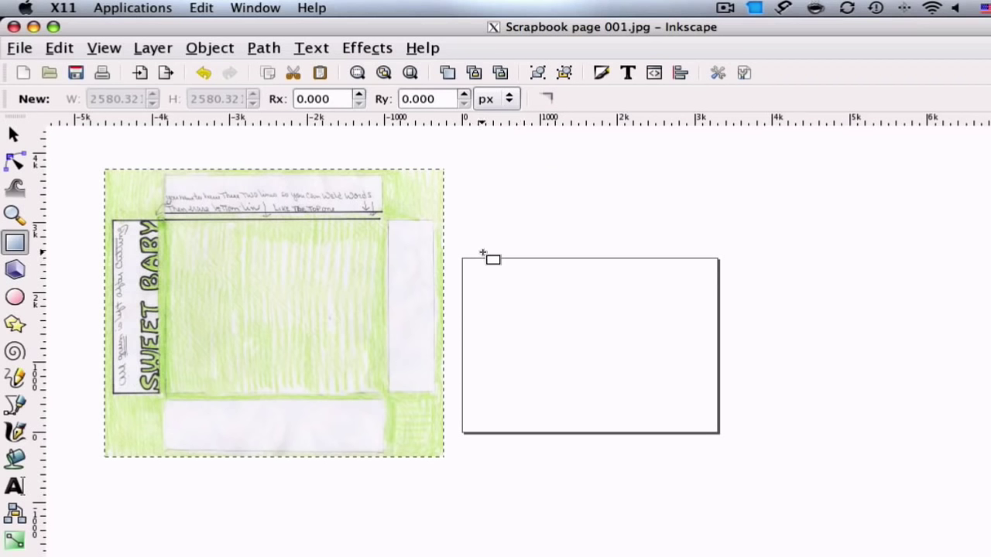
drag(485, 221, 822, 493)
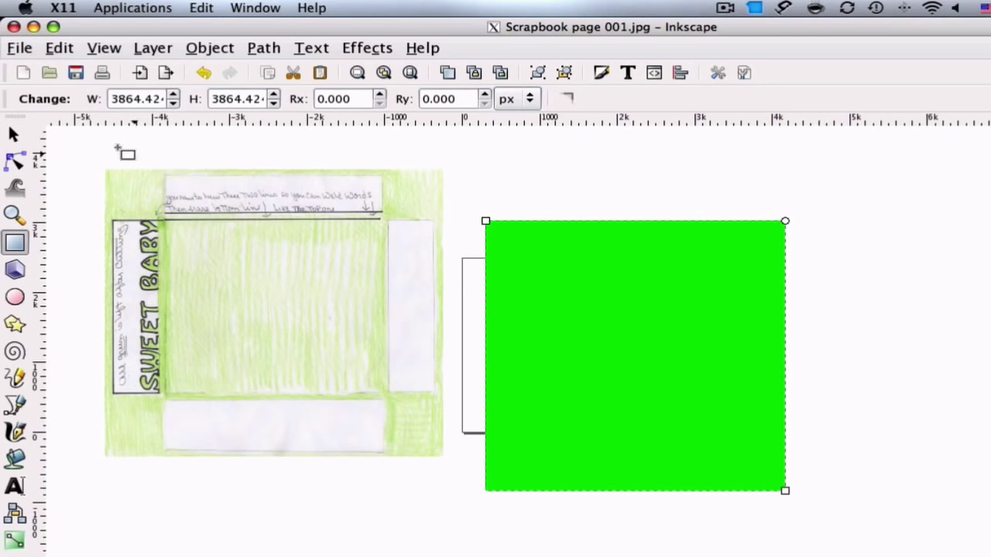
click(14, 135)
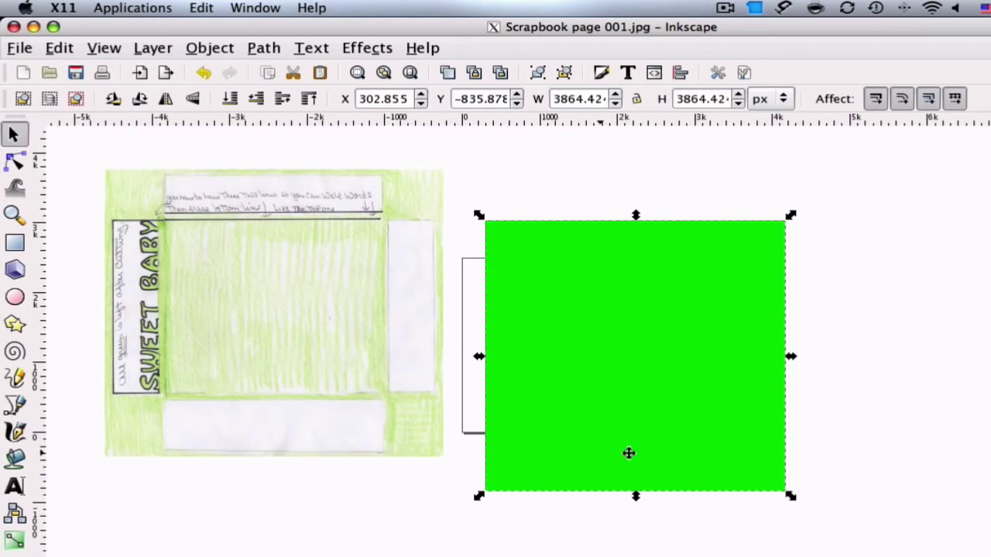
Step: Fill the duplicated top square dark navy blue, keeping its 3864.42 px size and position
click(611, 353)
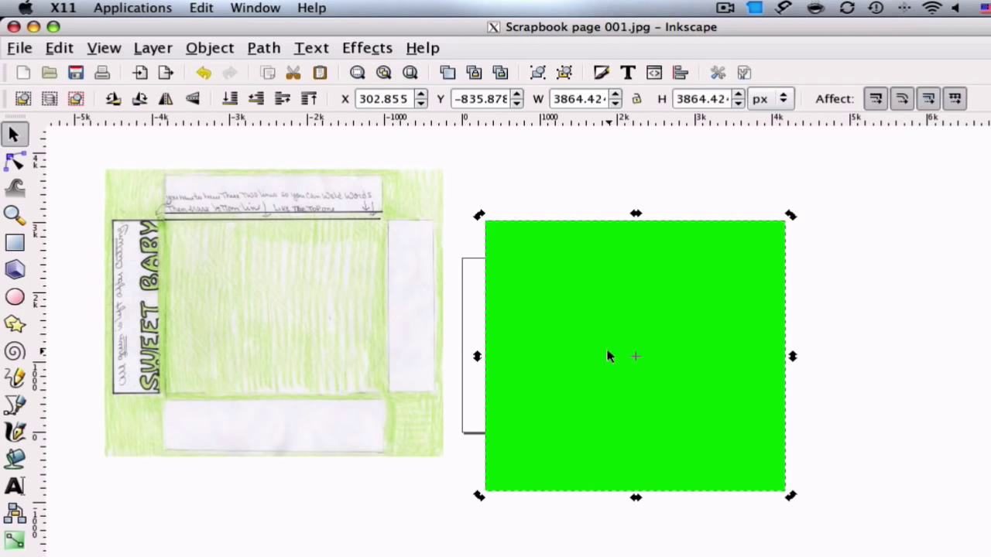
click(555, 266)
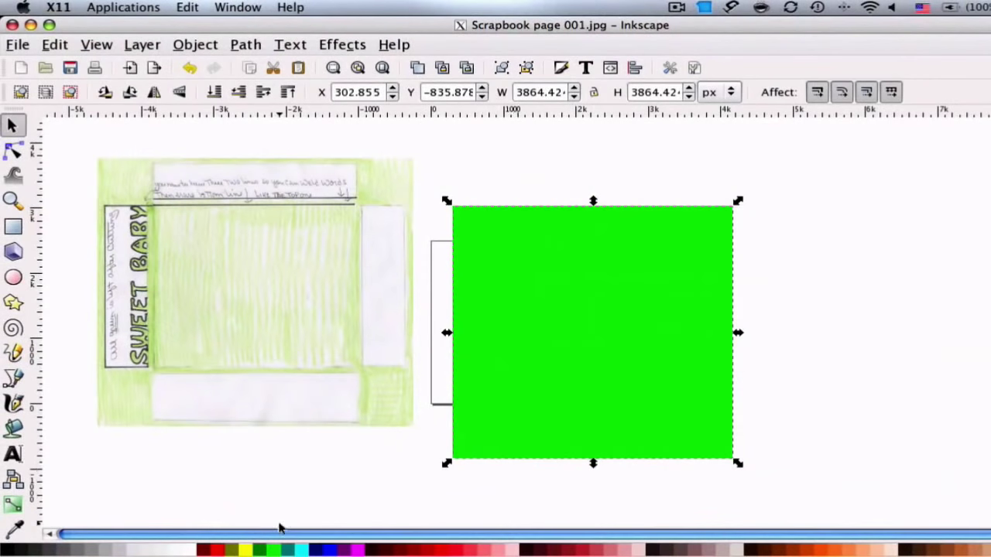
click(314, 551)
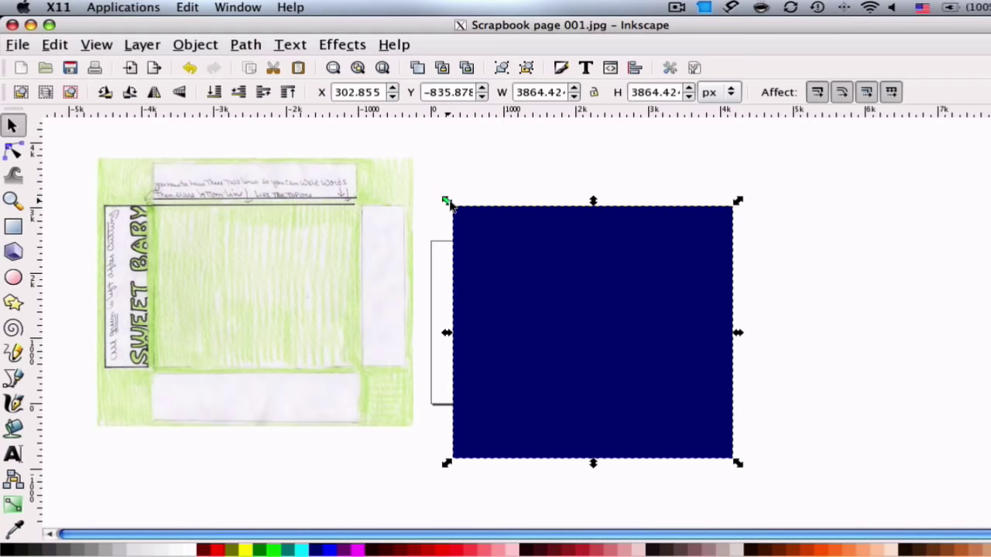
Step: Scale the navy square around its centre to a 3452.54 × 2749.919 px wide rectangle
drag(447, 203, 463, 241)
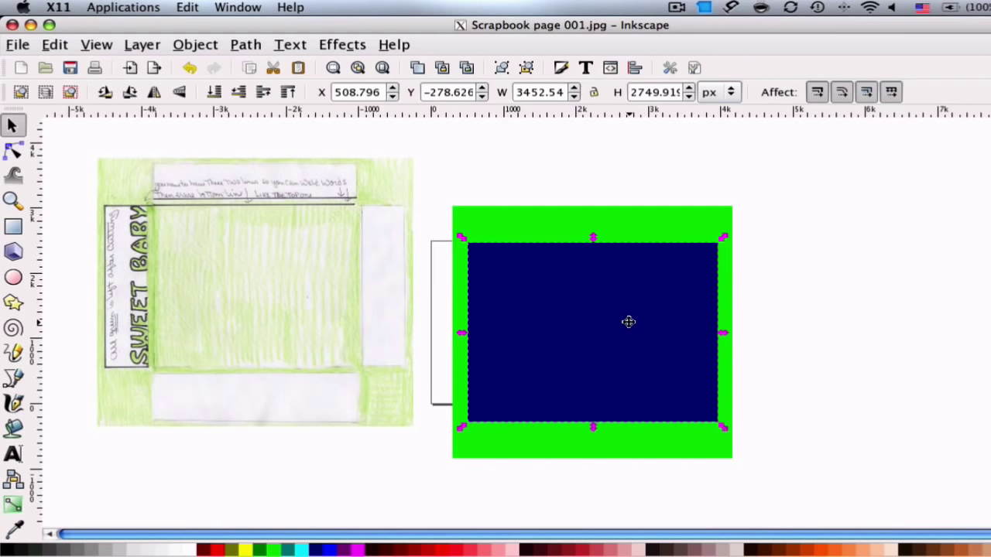
Step: Rotate the navy rectangle copy 90° into a tall 2749.919 × 3452.54 px rectangle
click(559, 285)
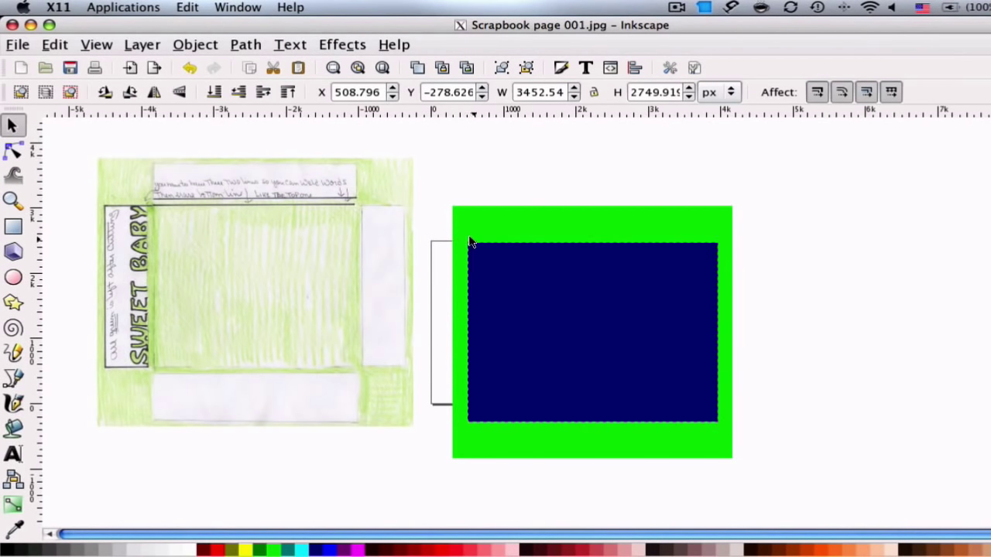
click(488, 244)
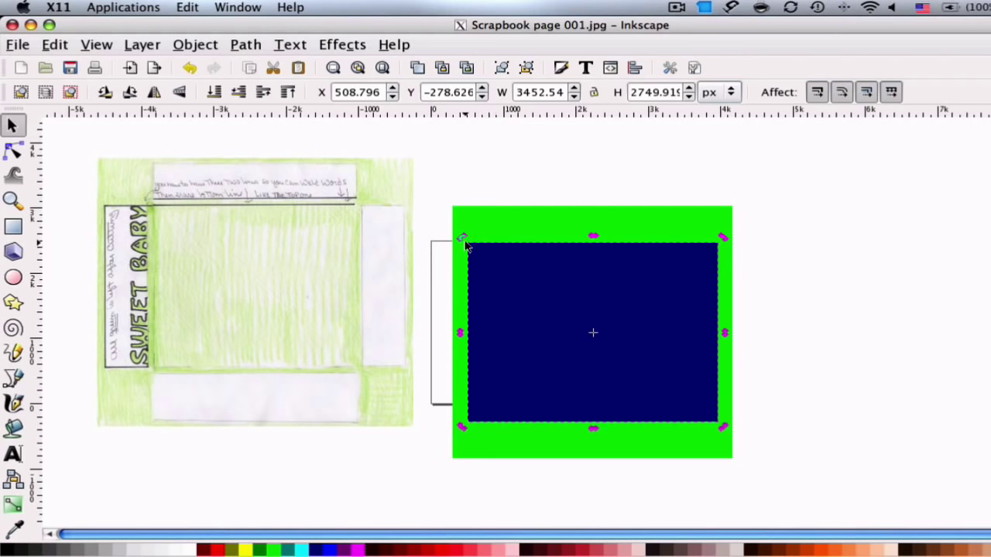
drag(463, 241, 678, 226)
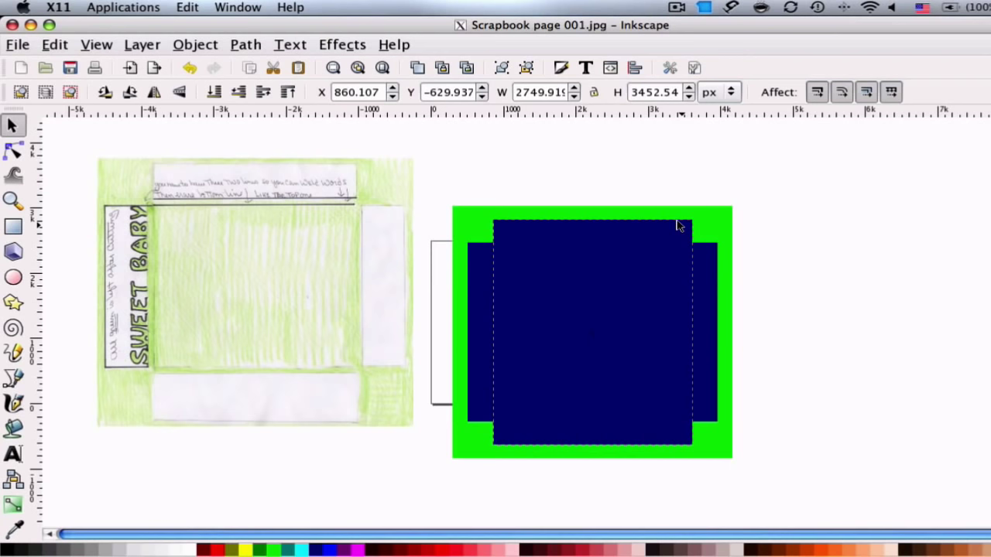
drag(679, 227, 678, 226)
Step: Select both the tall and the wide navy rectangles together
click(864, 312)
click(540, 244)
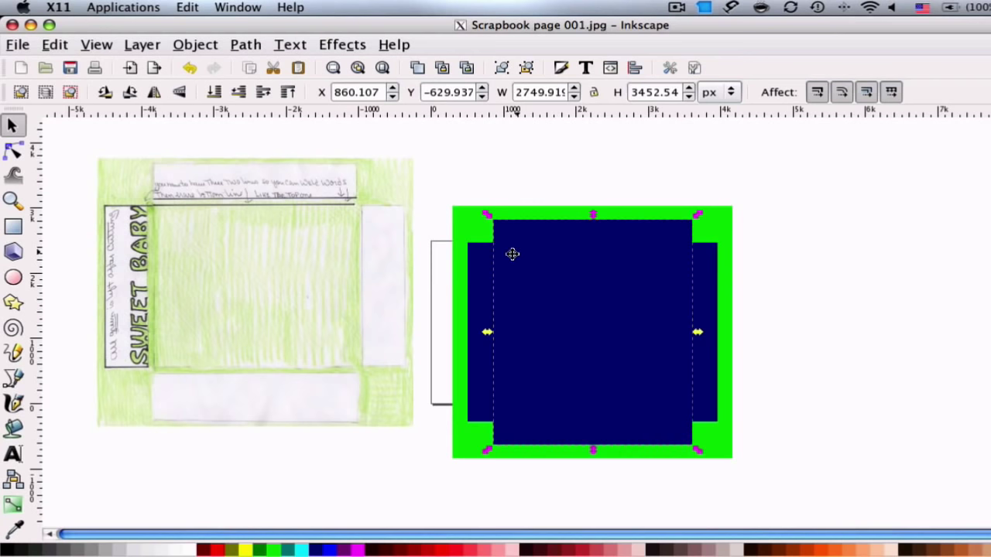
shift+click(480, 261)
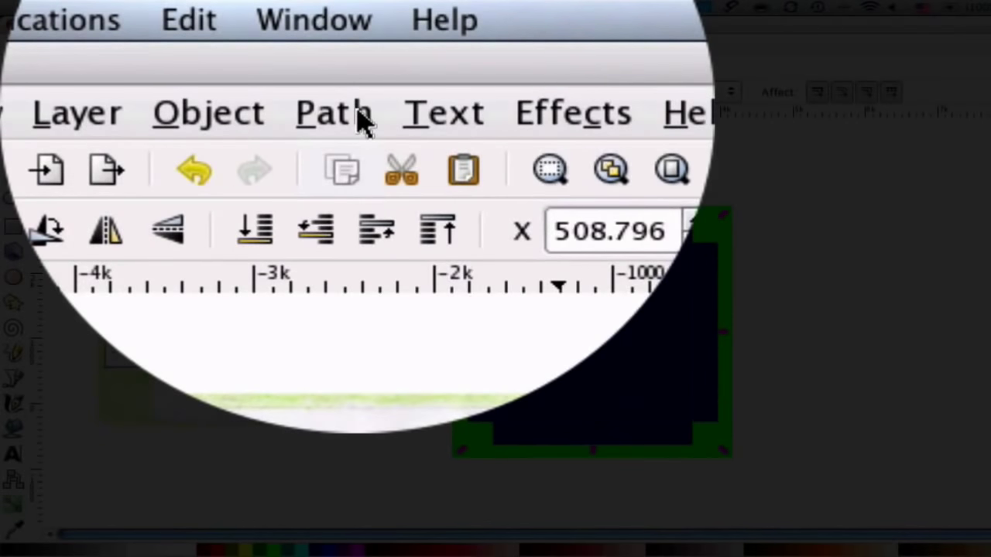
Step: Union the crossed navy rectangles into one 3452.56 × 3452.53 px notched-corner shape
click(335, 115)
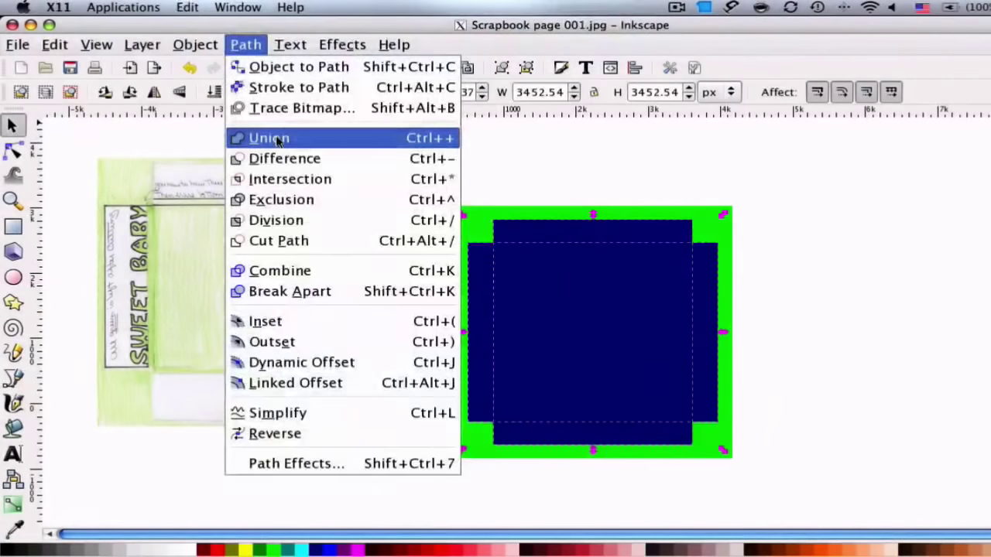
click(275, 139)
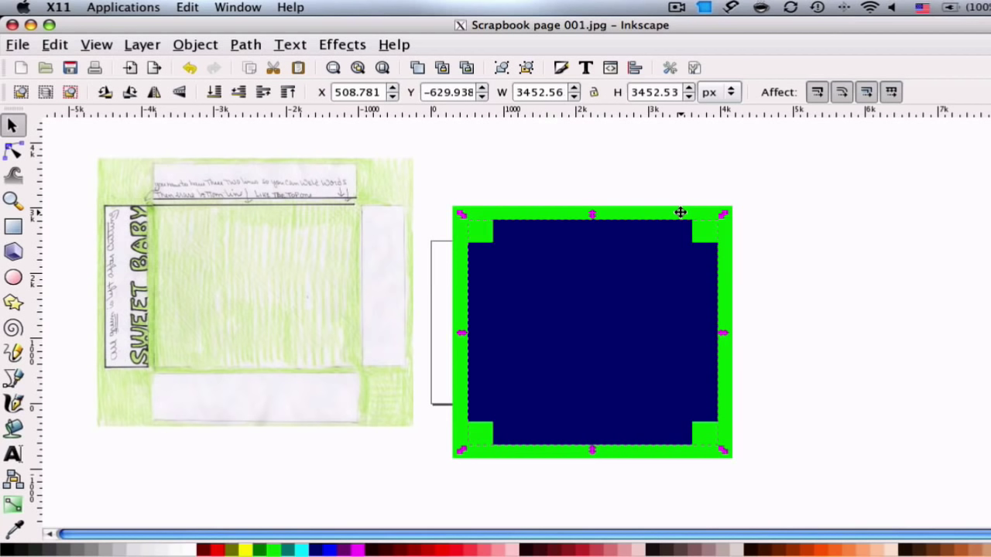
click(643, 266)
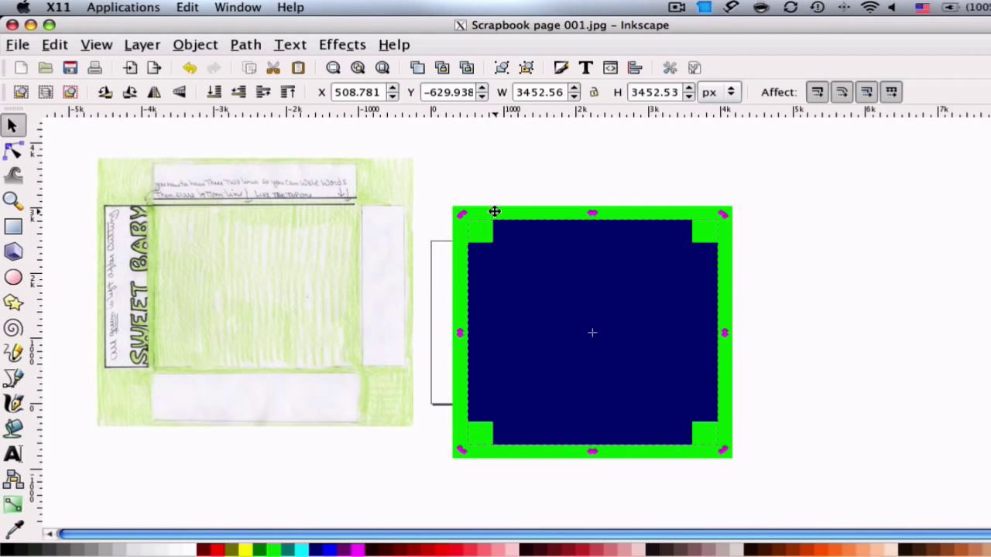
click(604, 258)
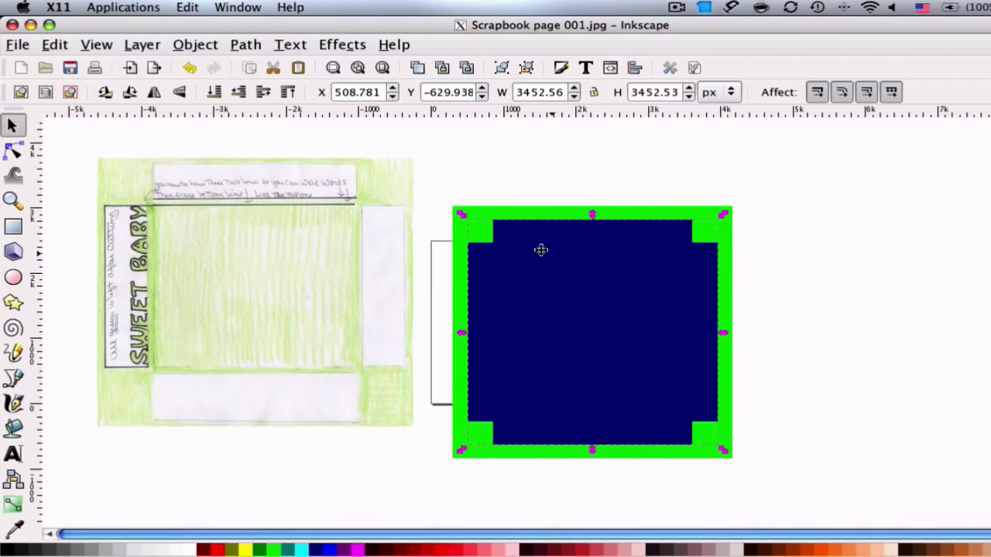
Step: Subtract the navy shape from the green square with Path > Difference
click(490, 213)
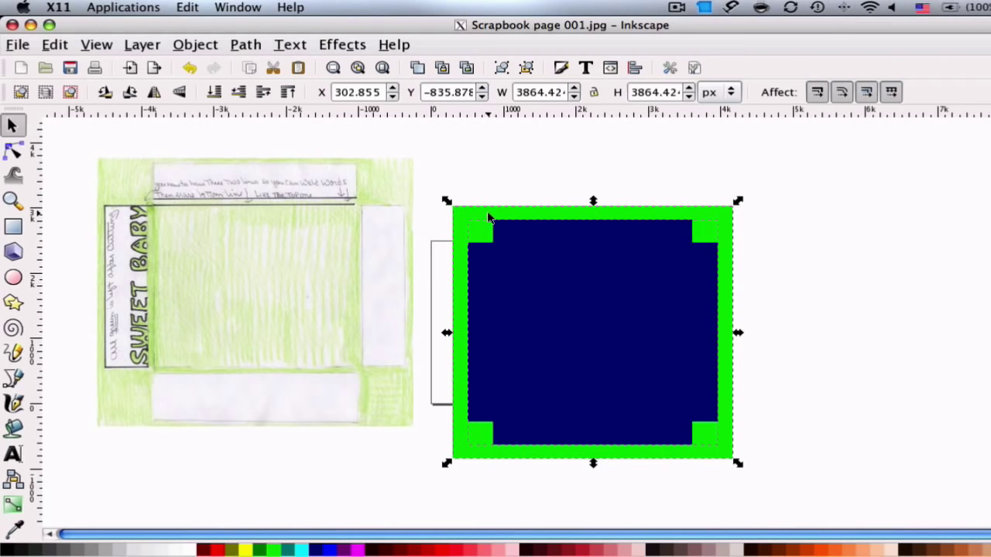
click(245, 45)
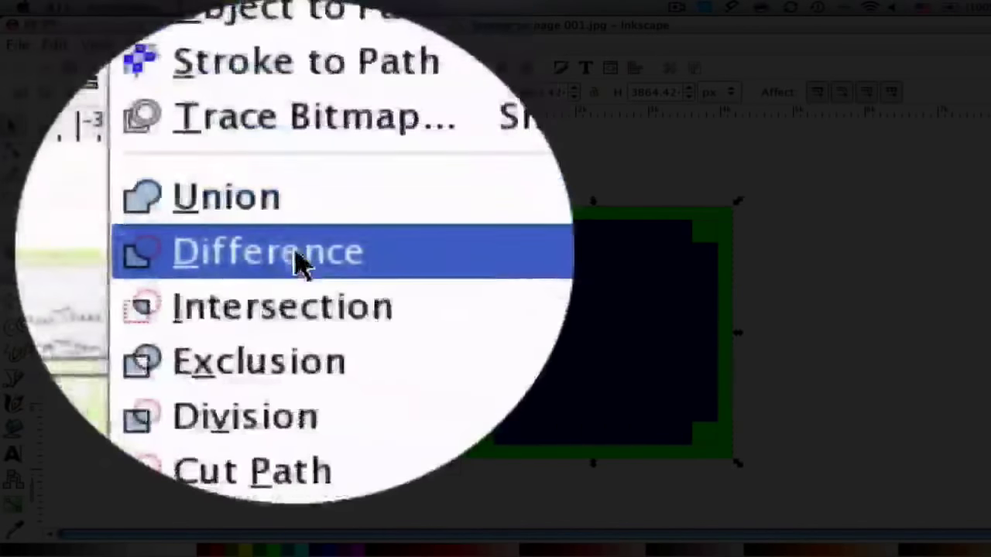
click(302, 263)
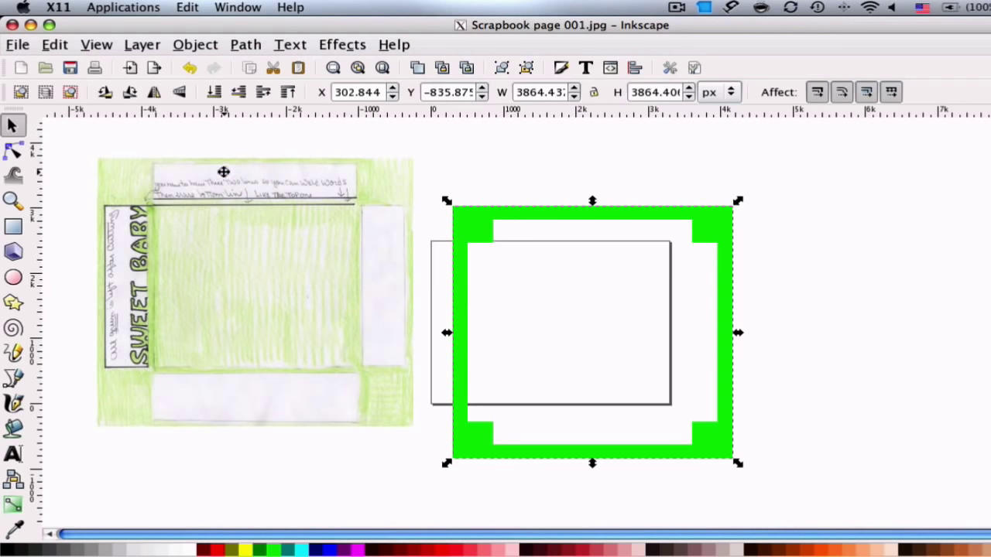
Step: Draw a 2822.604 px navy square inside the green frame's opening
click(305, 403)
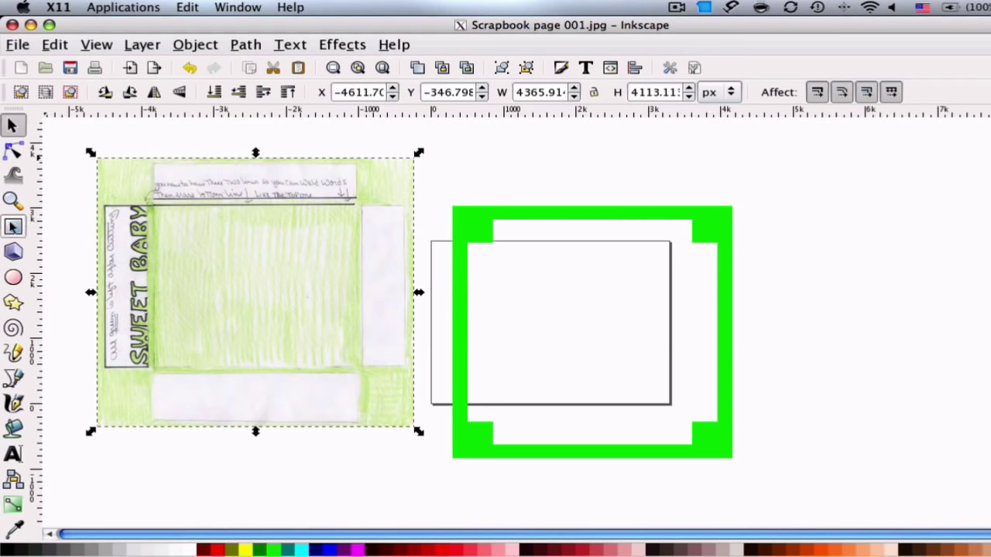
click(13, 226)
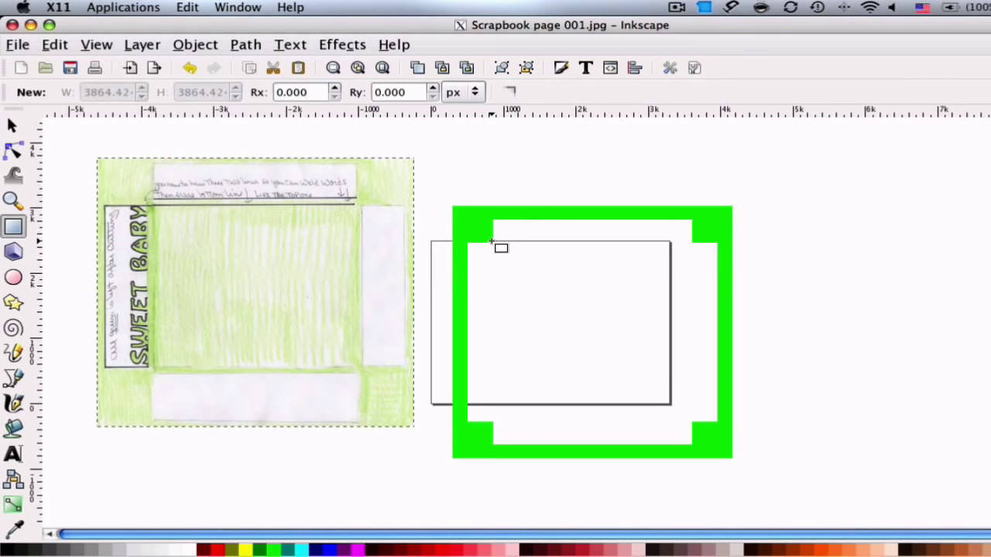
mouse_move(491, 240)
mouse_down()
mouse_move(515, 263)
mouse_move(569, 363)
mouse_move(612, 405)
mouse_move(694, 448)
mouse_up()
Step: Select the green frame and navy square, then centre the square on both axes
key(s)
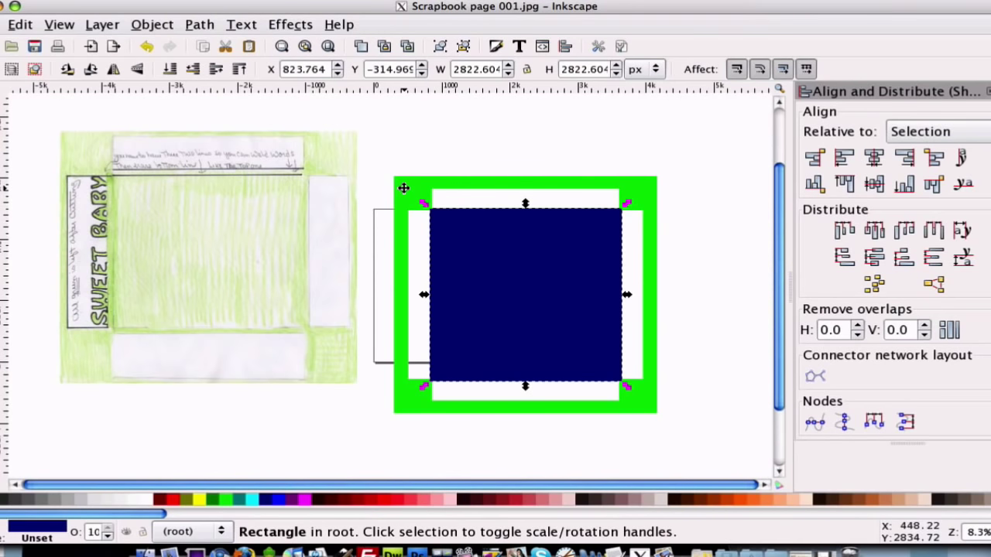
click(410, 189)
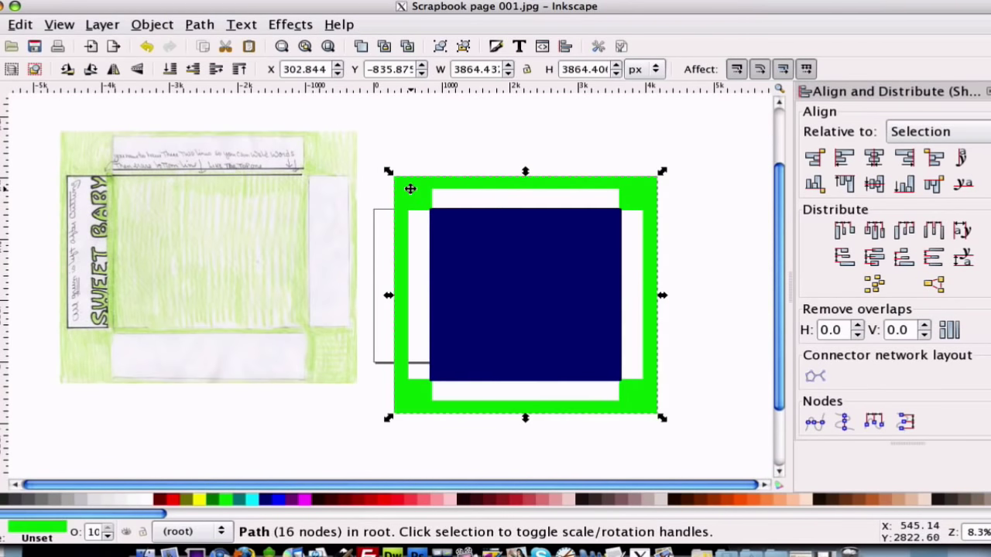
shift+click(504, 250)
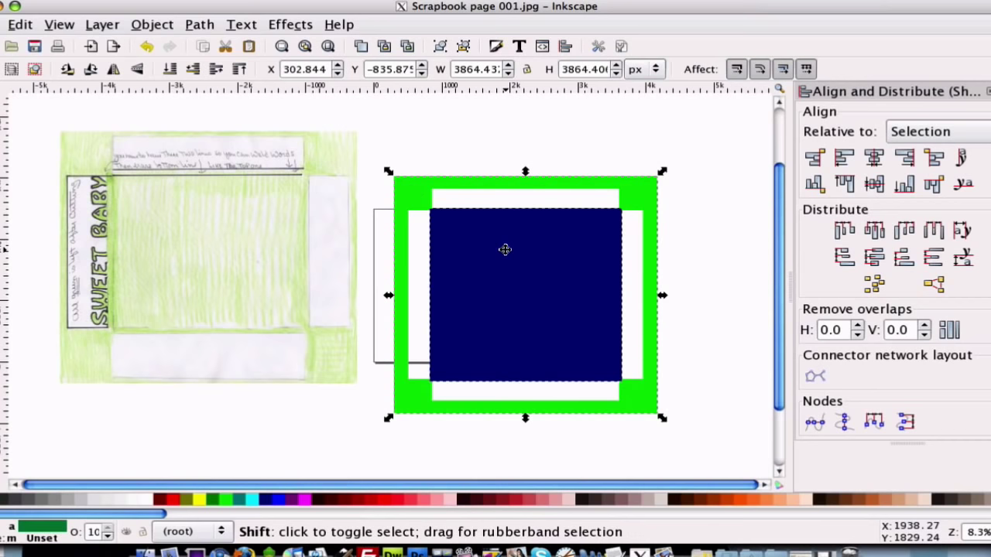
shift+click(482, 247)
shift+click(471, 242)
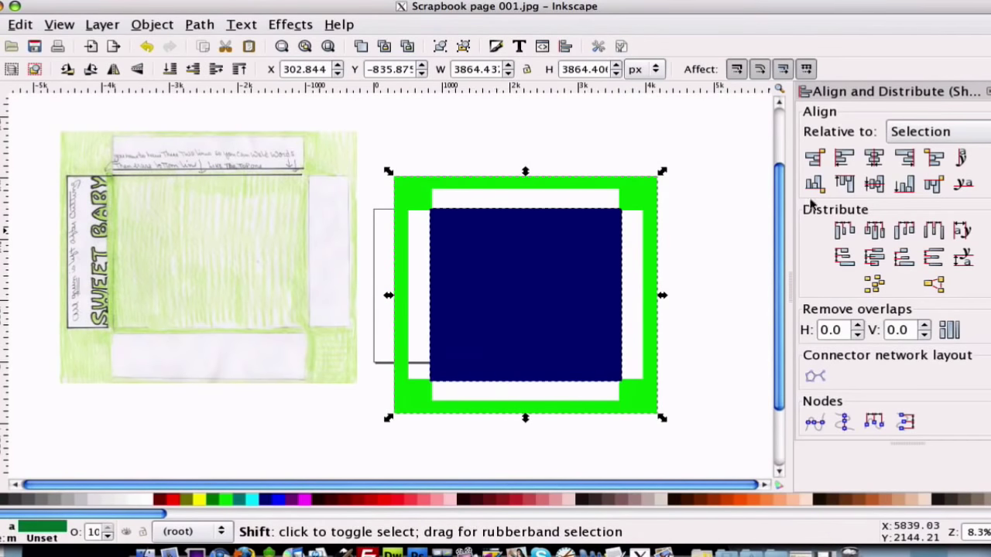
click(873, 158)
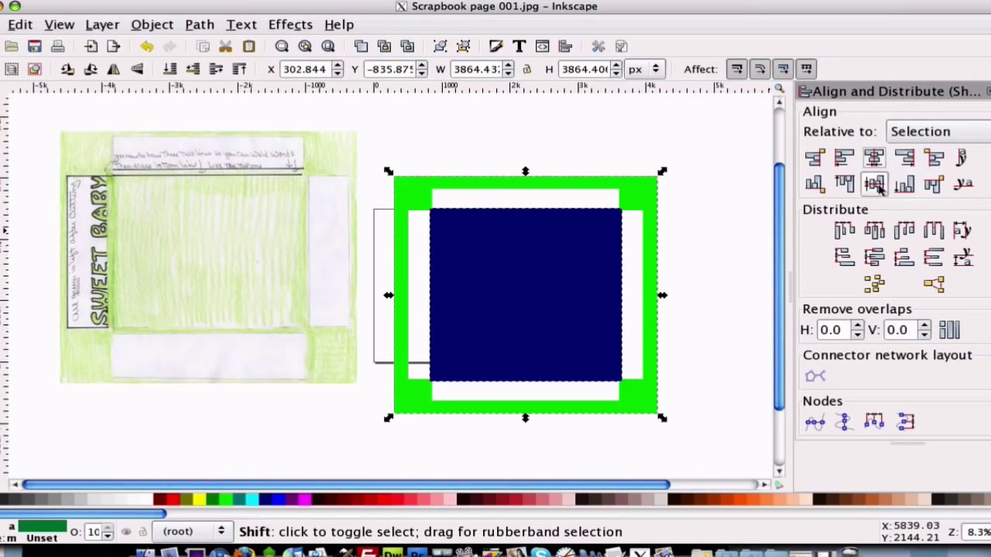
click(877, 188)
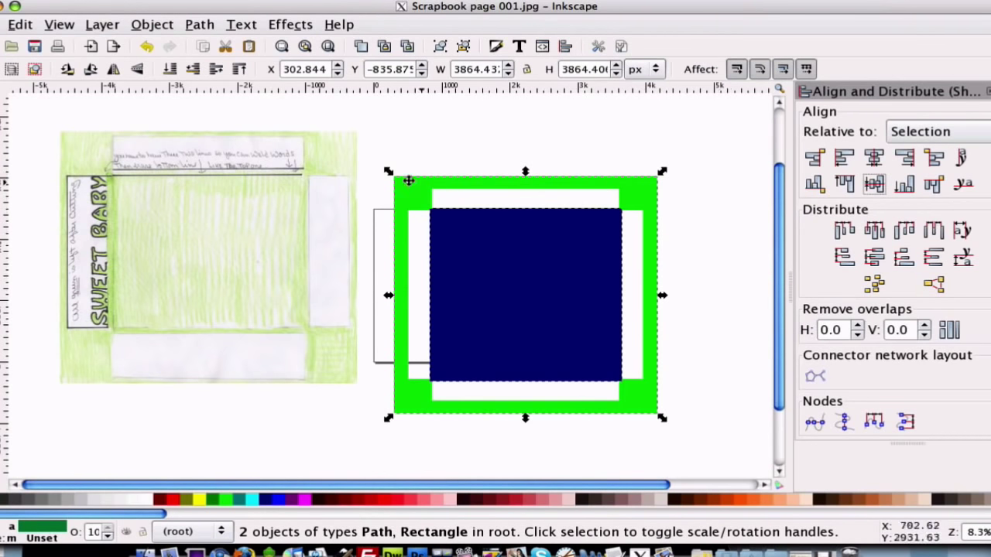
Step: Union the navy square with the green frame into a single 20-node green path
click(199, 24)
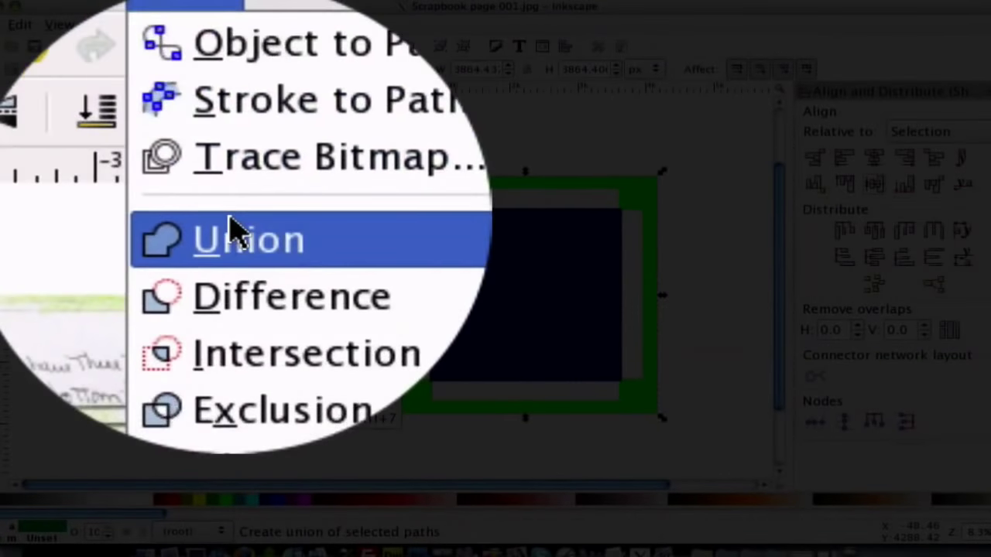
click(237, 230)
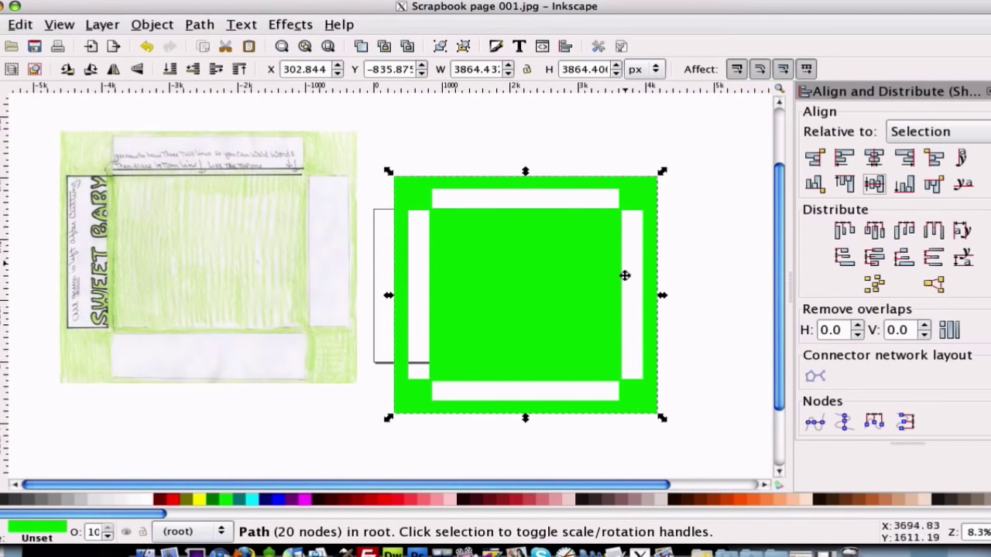
Step: Add bold SCRAPPYDEW text (Kozuka Gothic Pro Heavy, 40 px), squash it shorter and place it in the top white strip
click(197, 444)
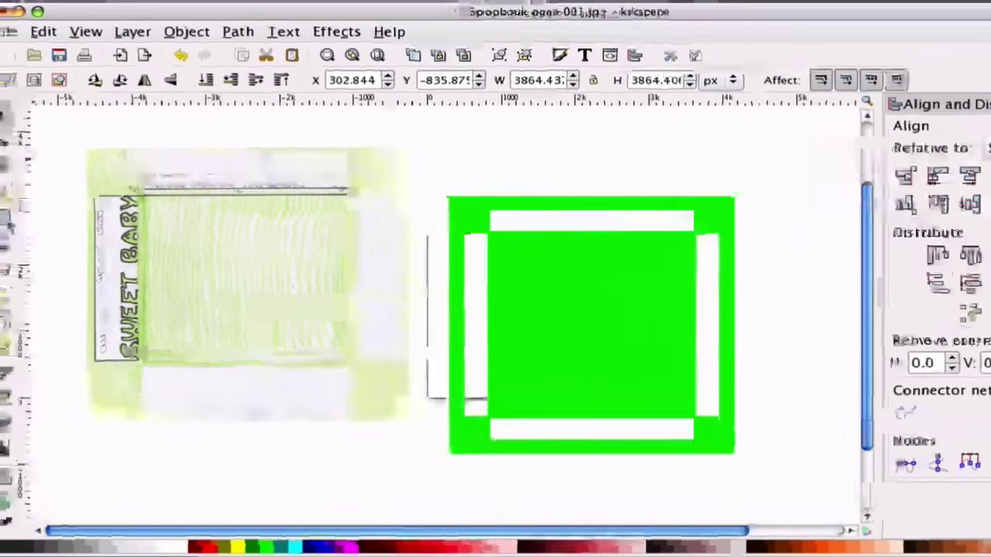
key(t)
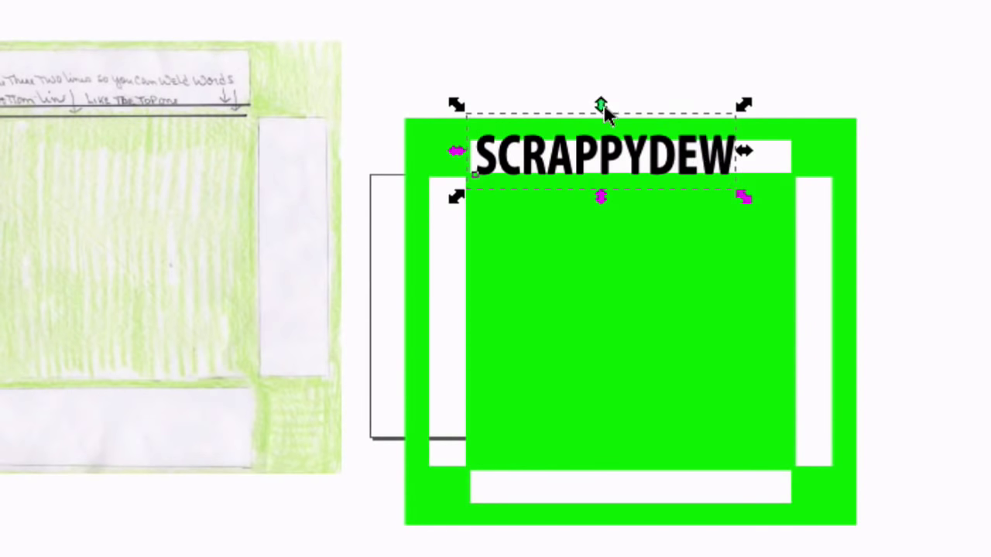
drag(601, 106, 603, 116)
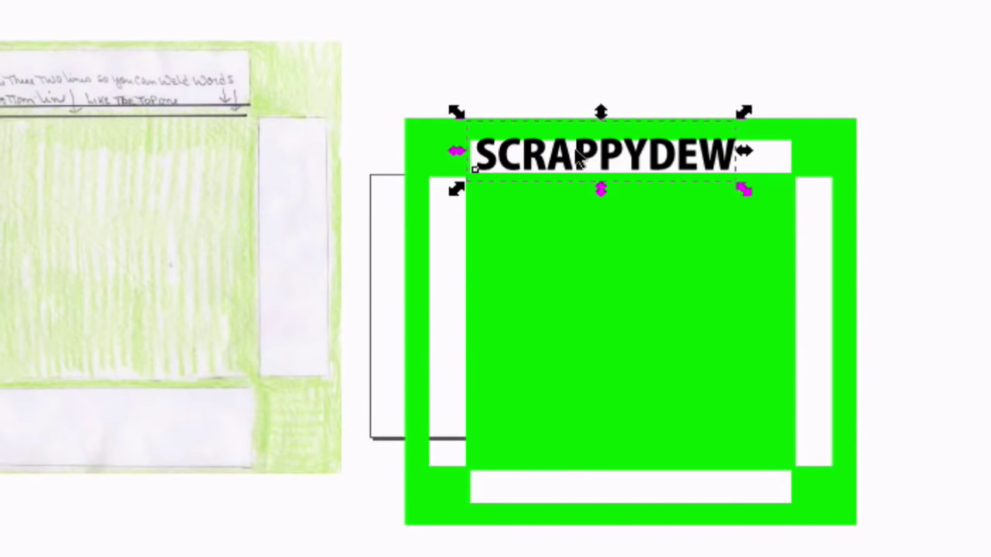
drag(577, 155, 586, 159)
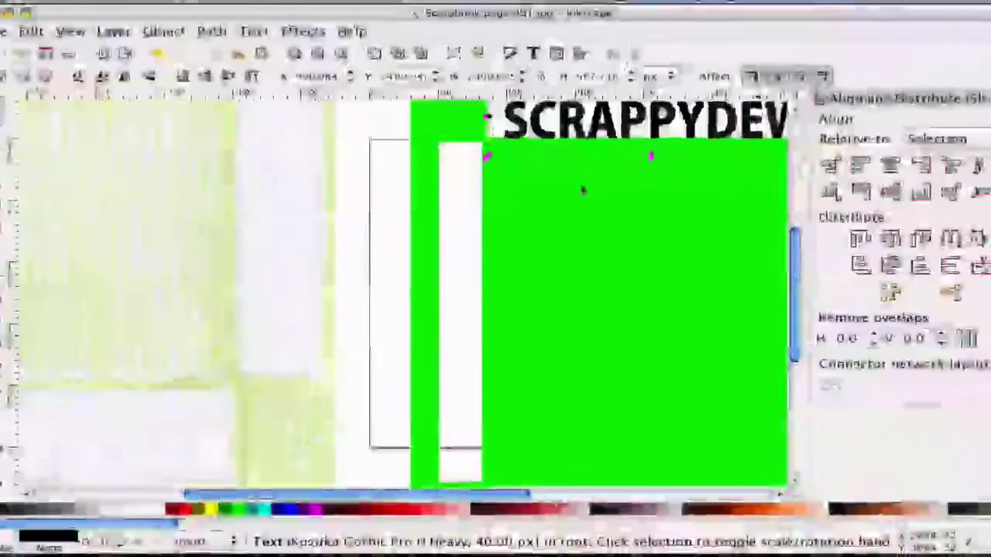
Step: Centre SCRAPPYDEW horizontally on the green frame using Center on vertical axis
scroll(619, 223, up, 3)
scroll(716, 270, right, 5)
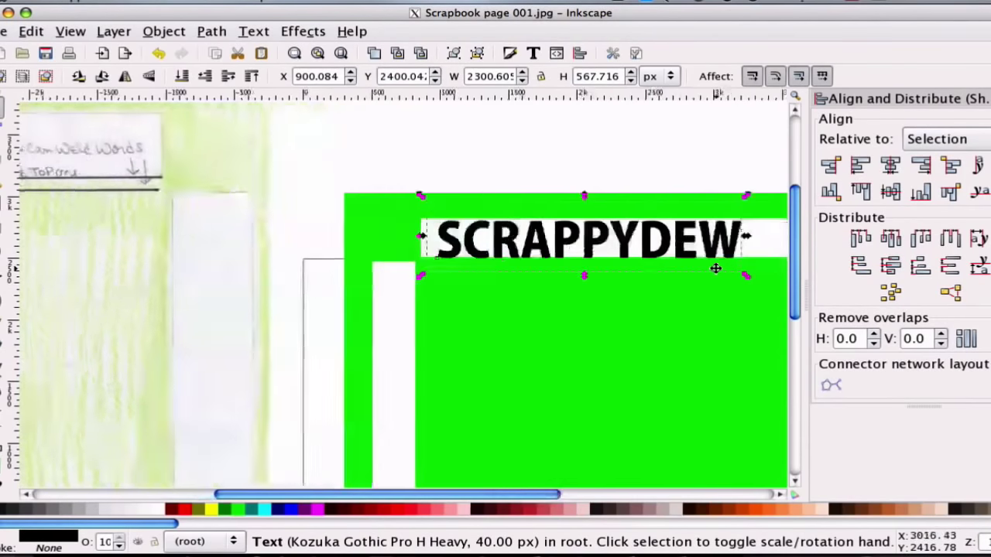
scroll(714, 268, up, 2)
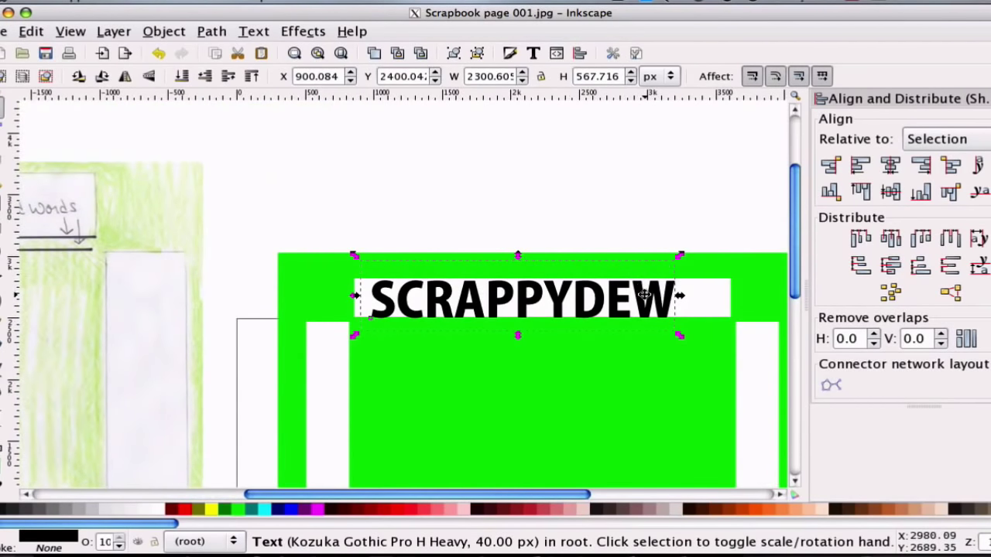
click(636, 292)
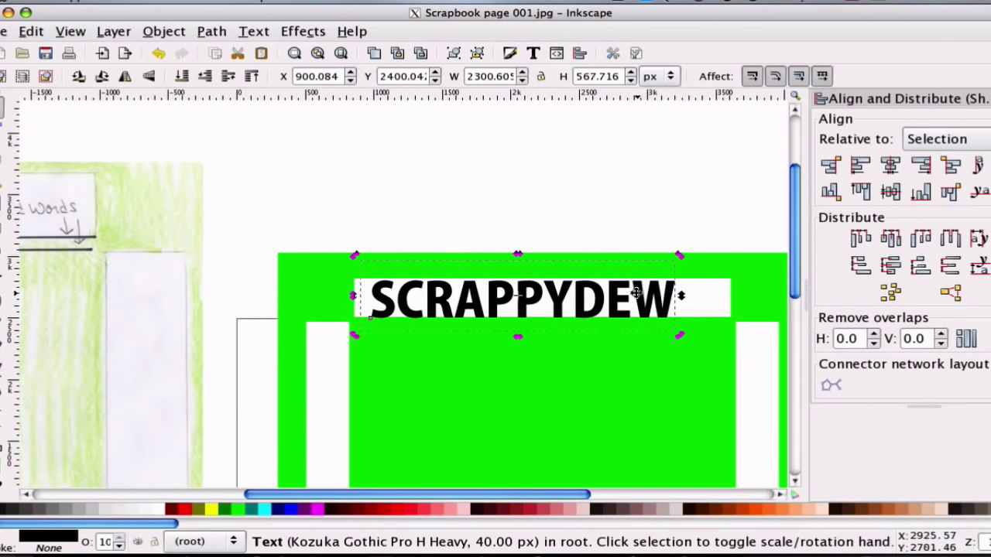
shift+click(324, 280)
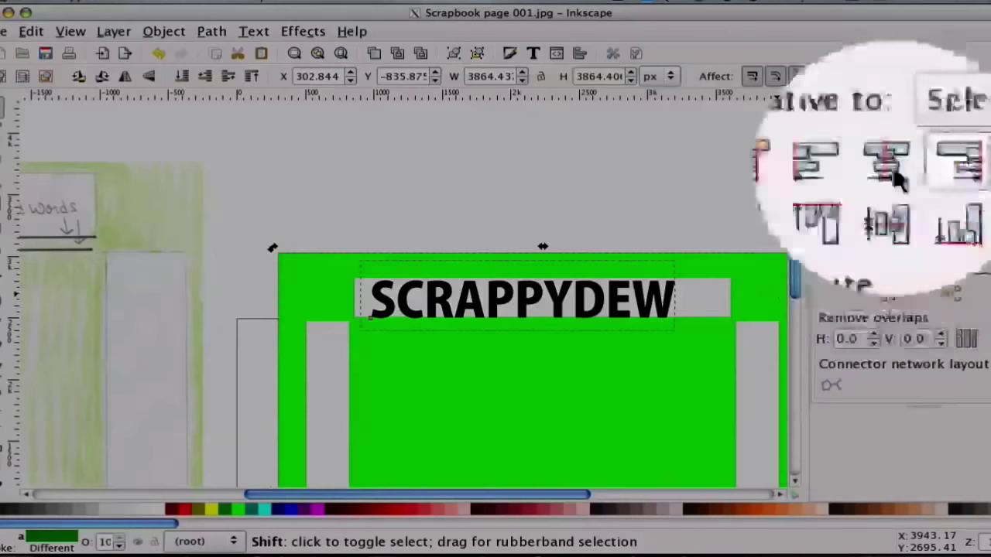
click(891, 165)
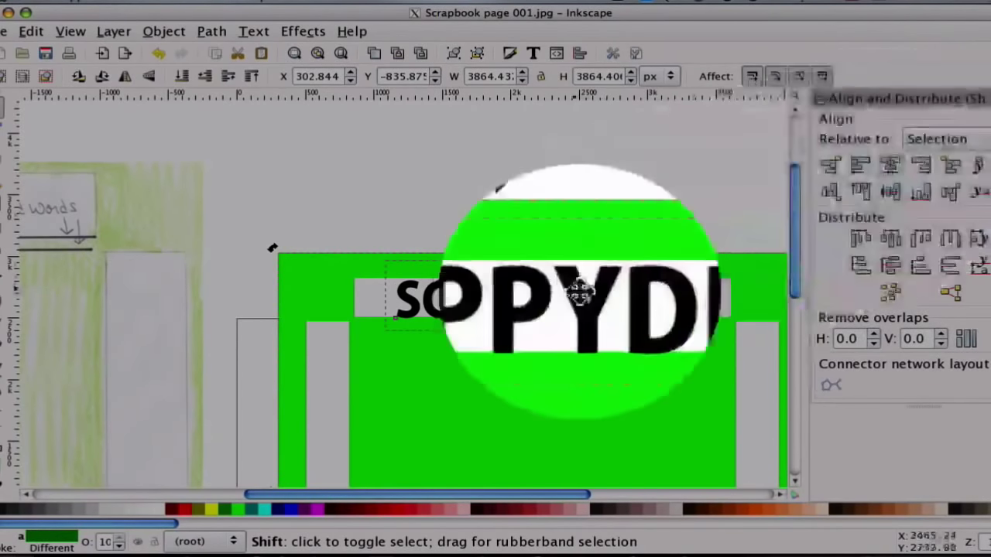
Step: Nudge SCRAPPYDEW down and back up, then select the green frame together with the text
key(Escape)
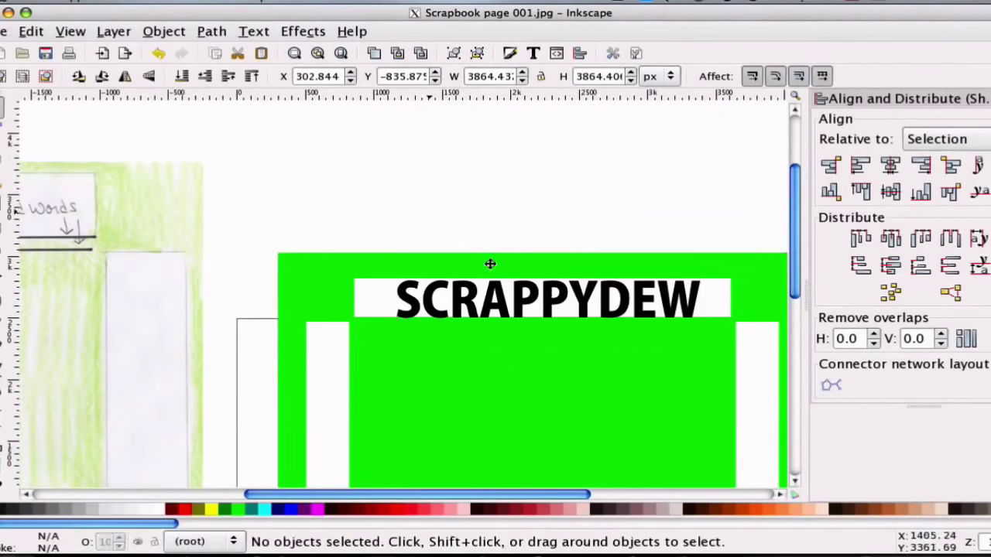
click(494, 304)
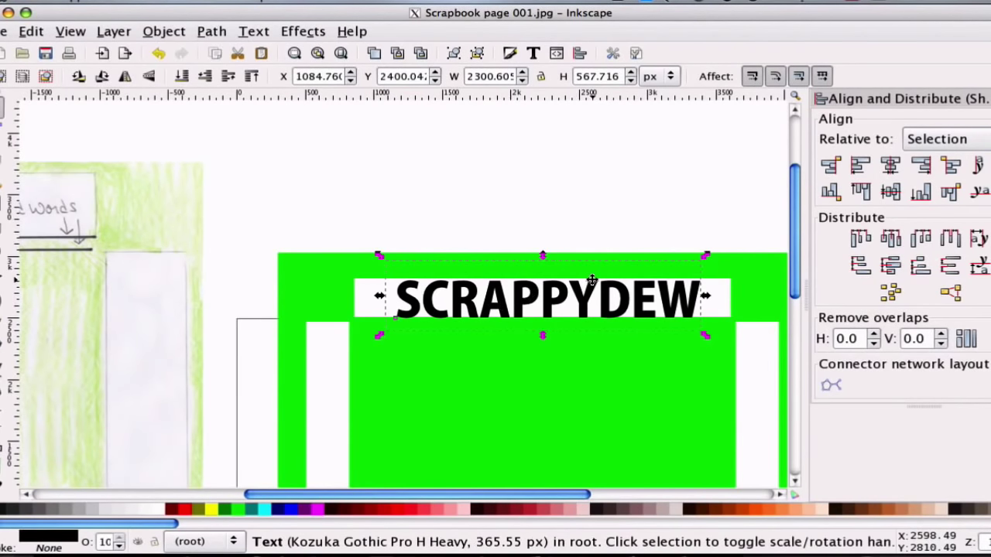
key(Down)
key(Down)
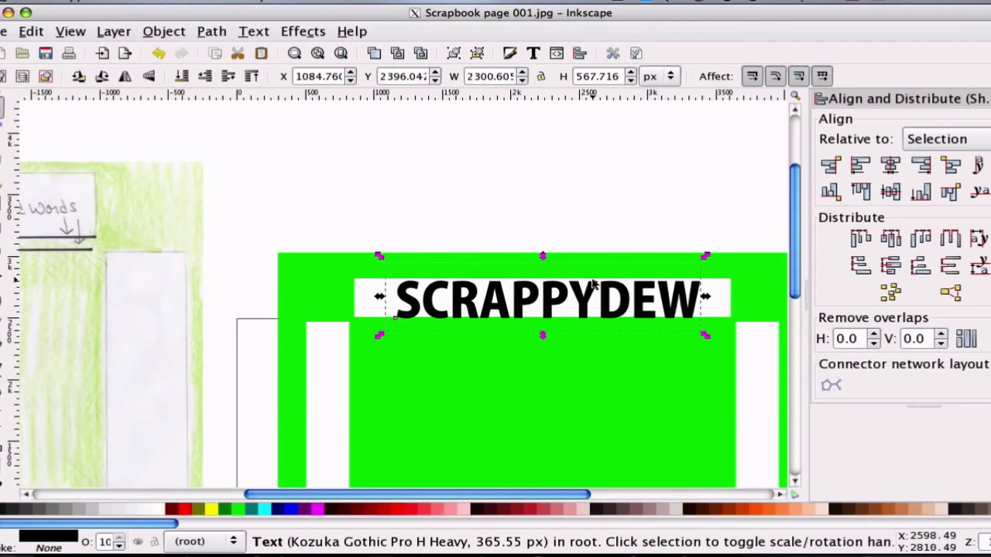
key(Up)
key(Up)
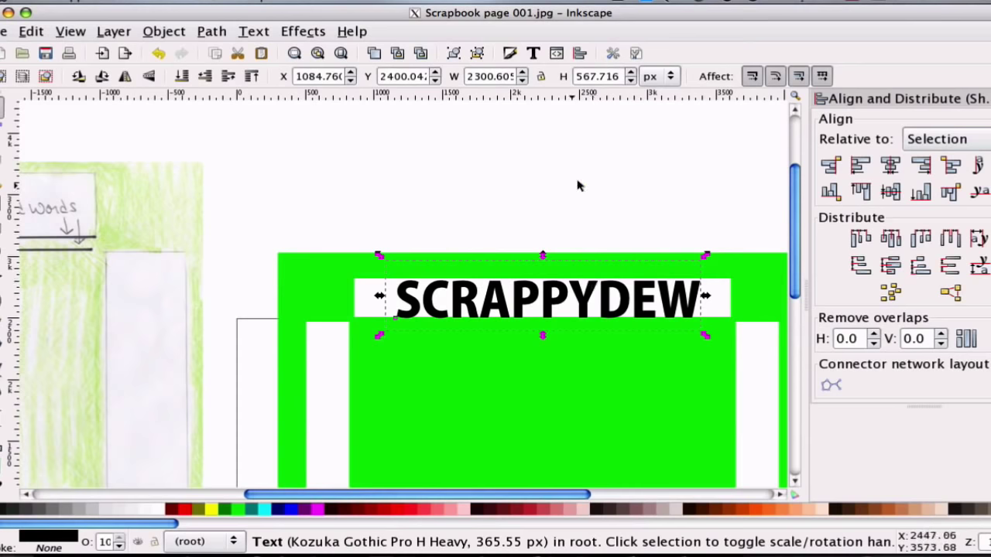
click(558, 189)
click(499, 279)
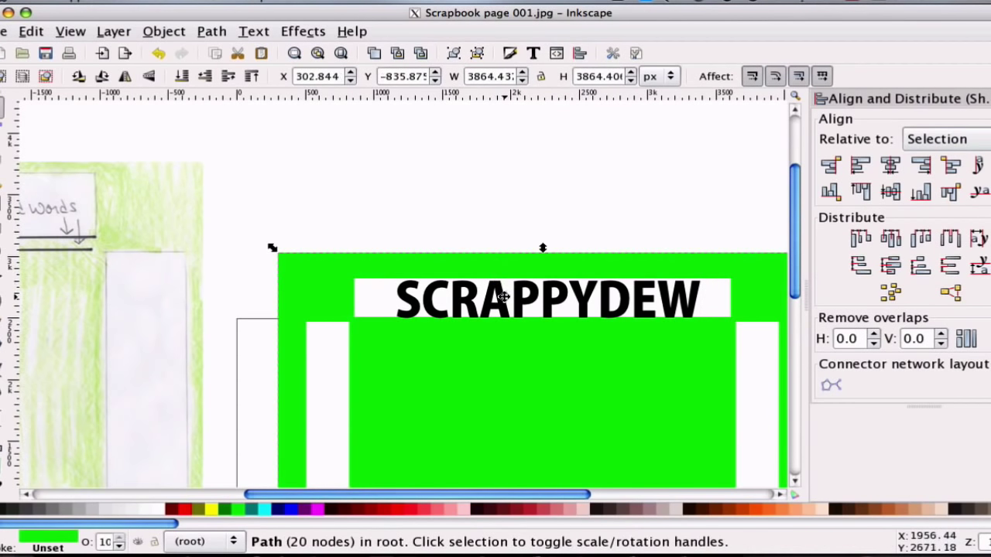
shift+click(503, 296)
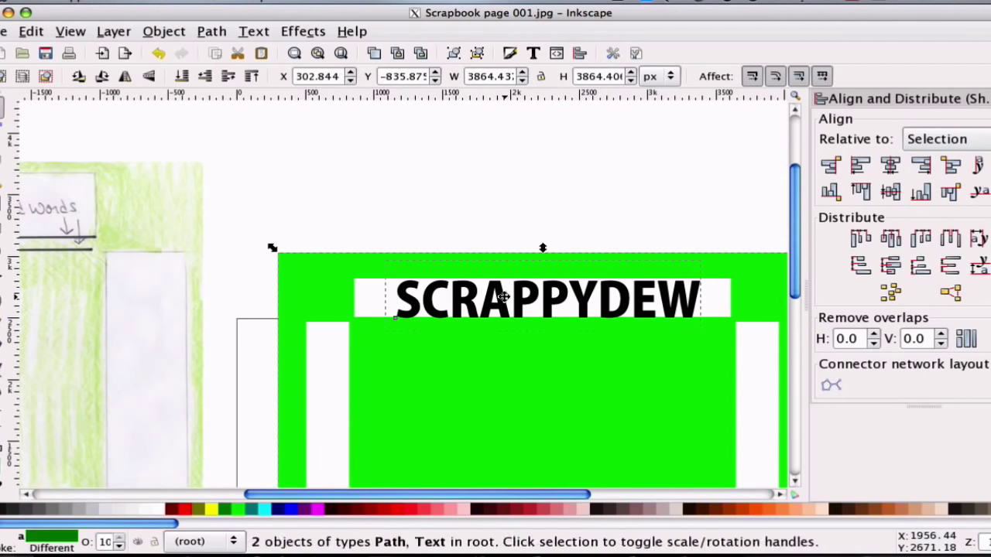
Step: Apply Path > Union to merge SCRAPPYDEW and the frame into one 162-node green path
click(211, 32)
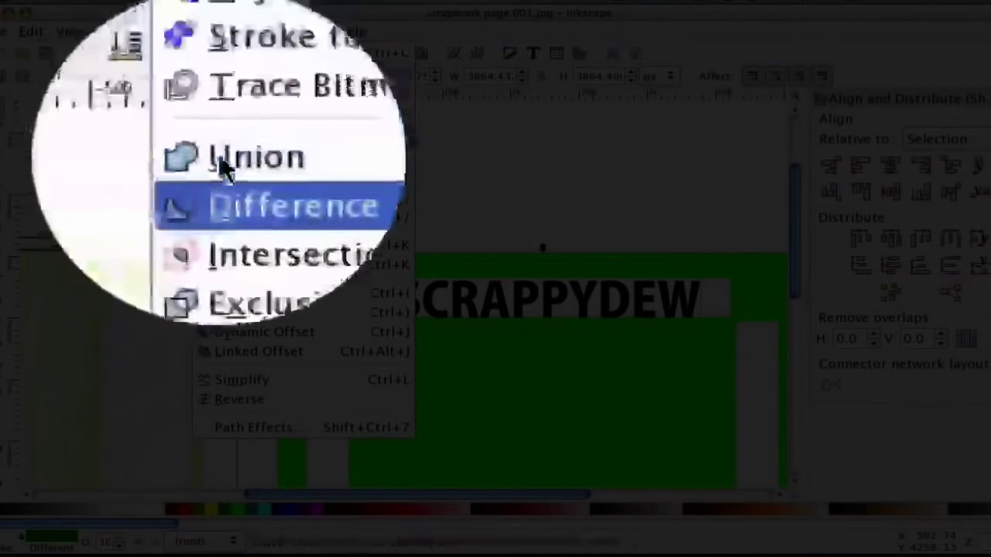
click(221, 159)
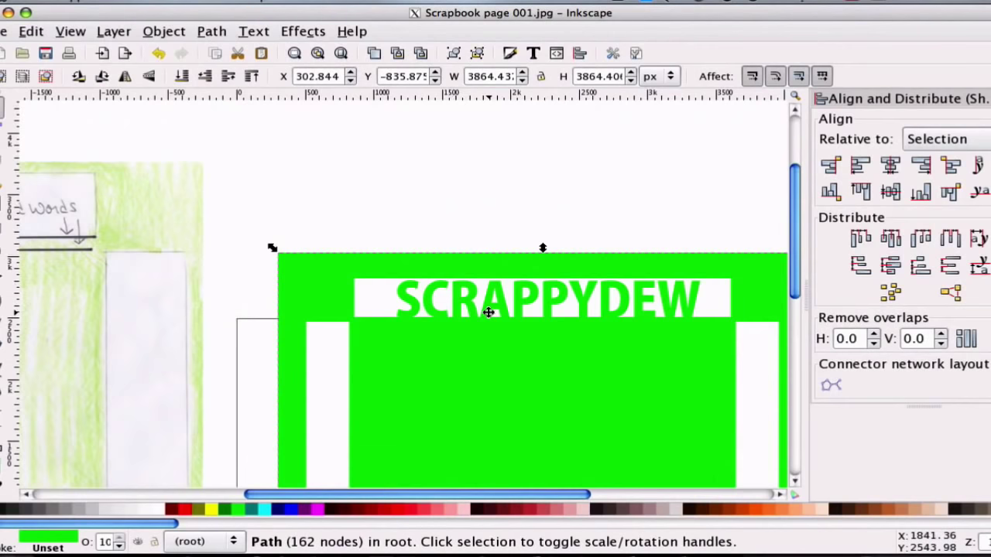
scroll(488, 312, down, 3)
scroll(486, 310, up, 3)
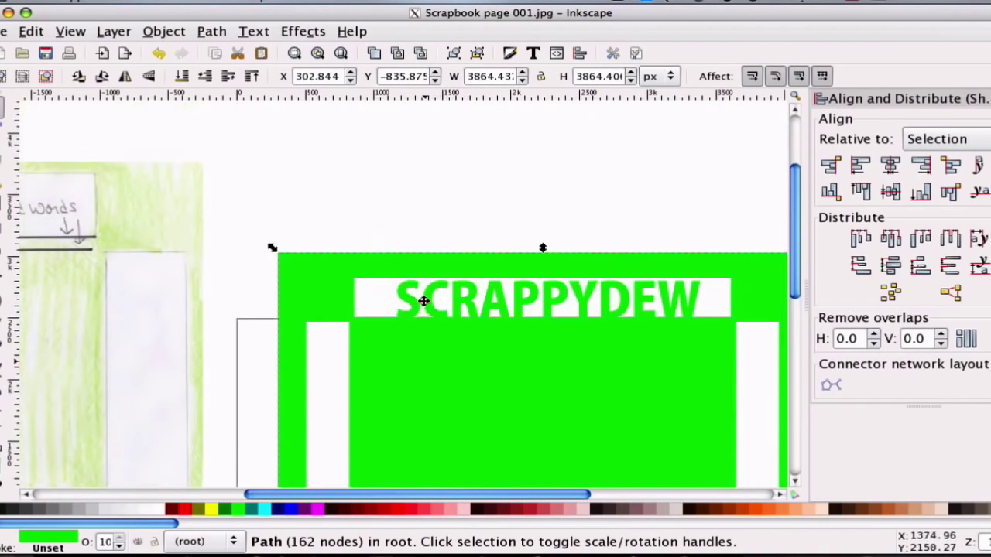
scroll(424, 301, right, 2)
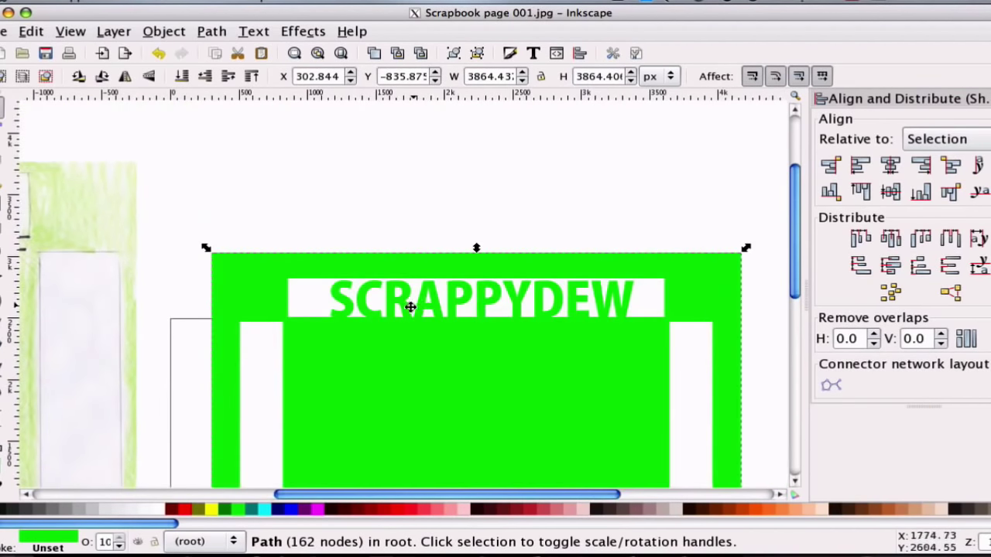
Step: Show the View menu's Display mode submenu listing Normal and Outline
click(77, 35)
mouse_move(101, 57)
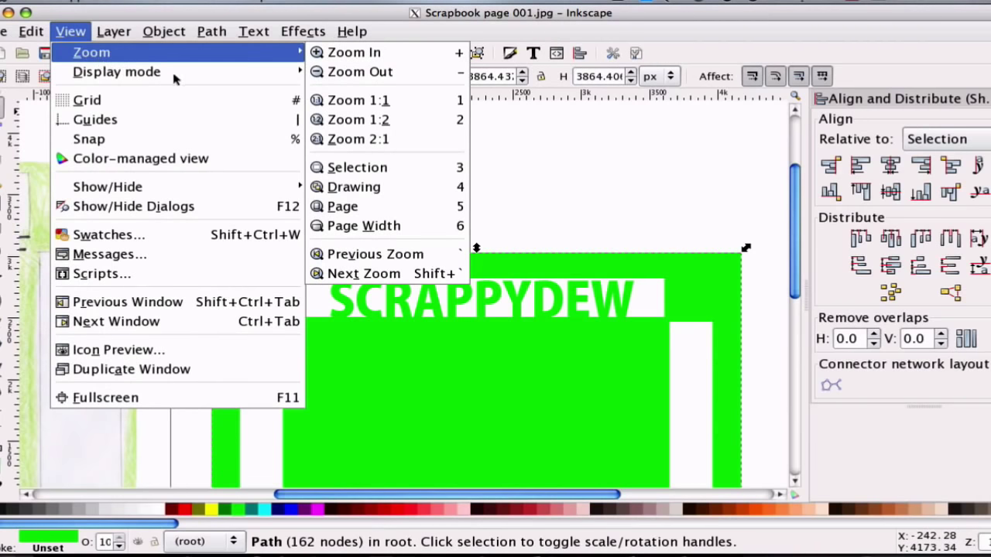
mouse_move(279, 74)
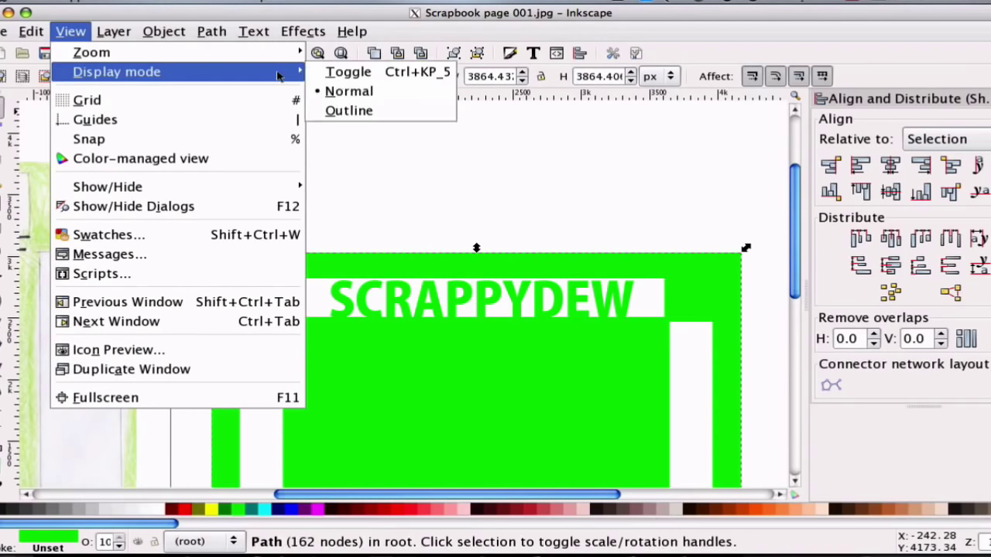